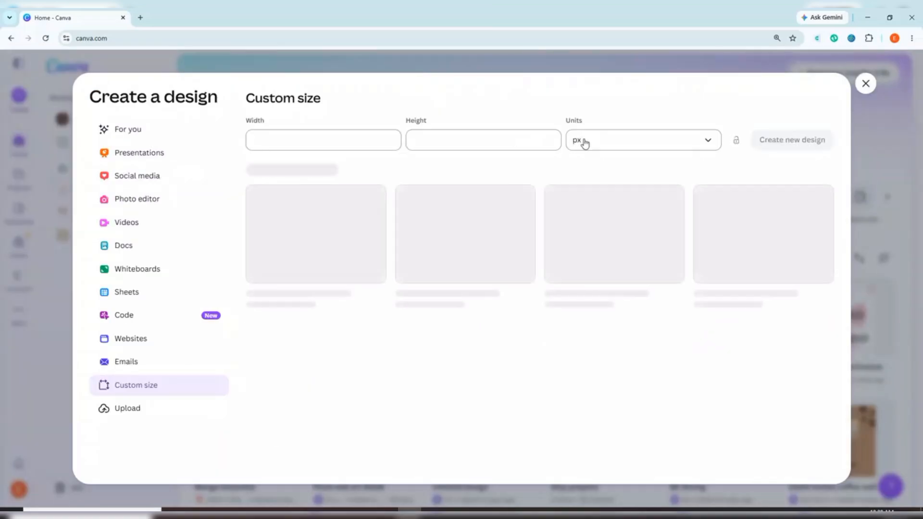
Create a custom-size design 8 in wide and 10 in high.
click(583, 141)
click(589, 197)
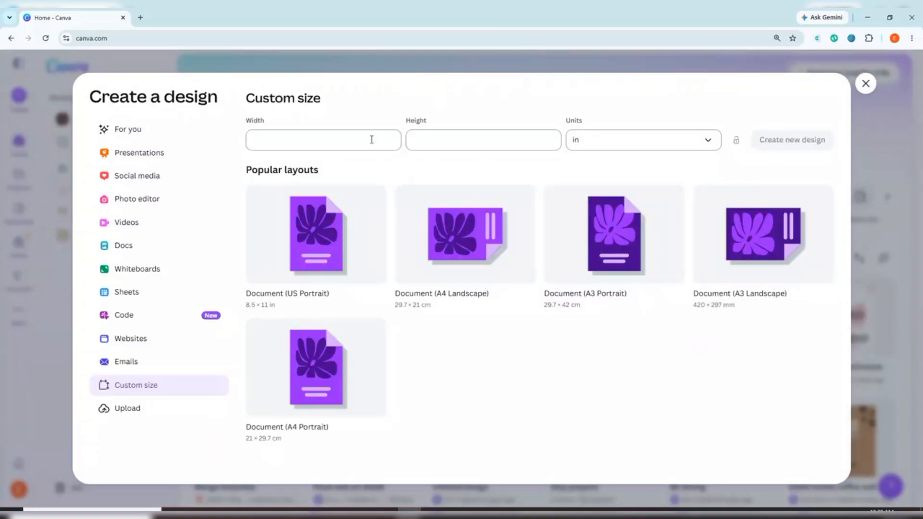
text(8)
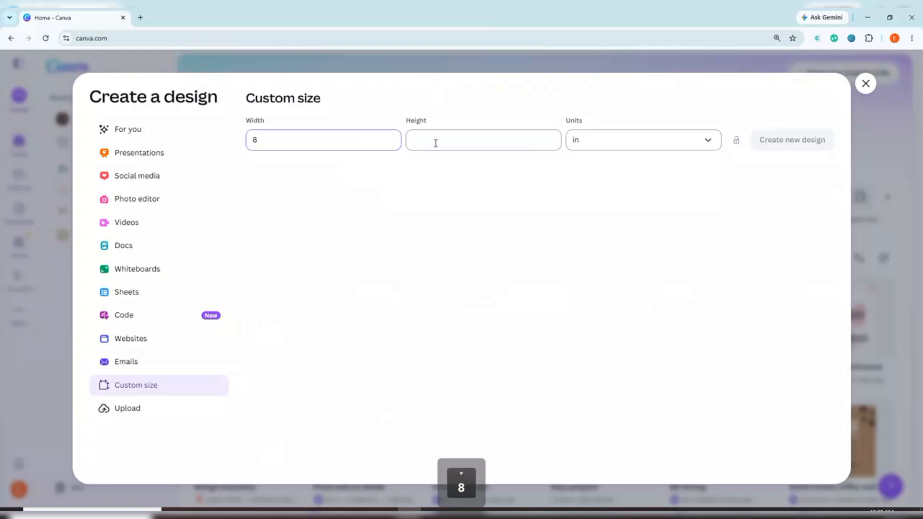
click(435, 141)
text(10)
click(801, 150)
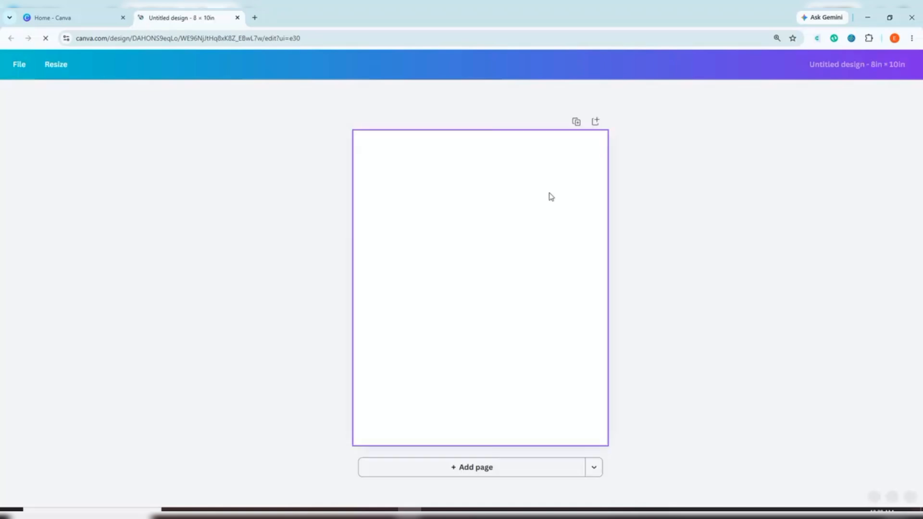
Rename the design as Wall Art Design.
key(Caps_Lock)
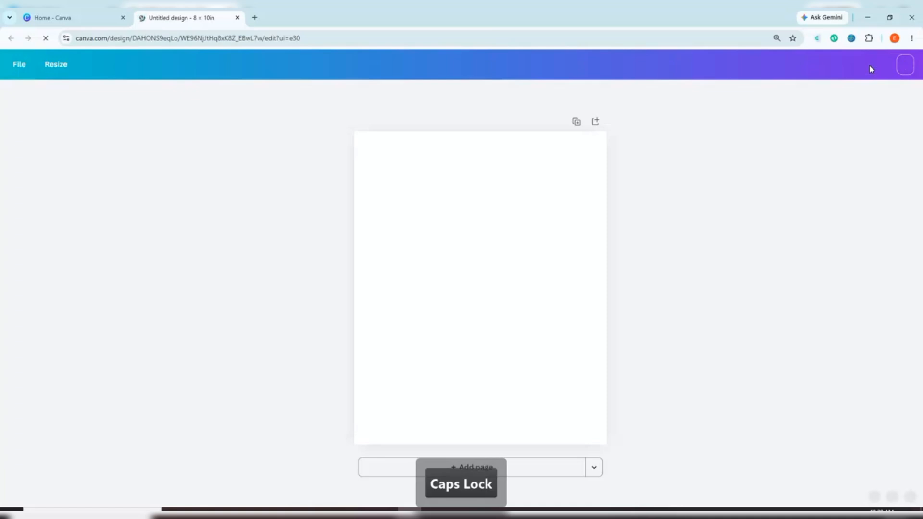
text(Wall)
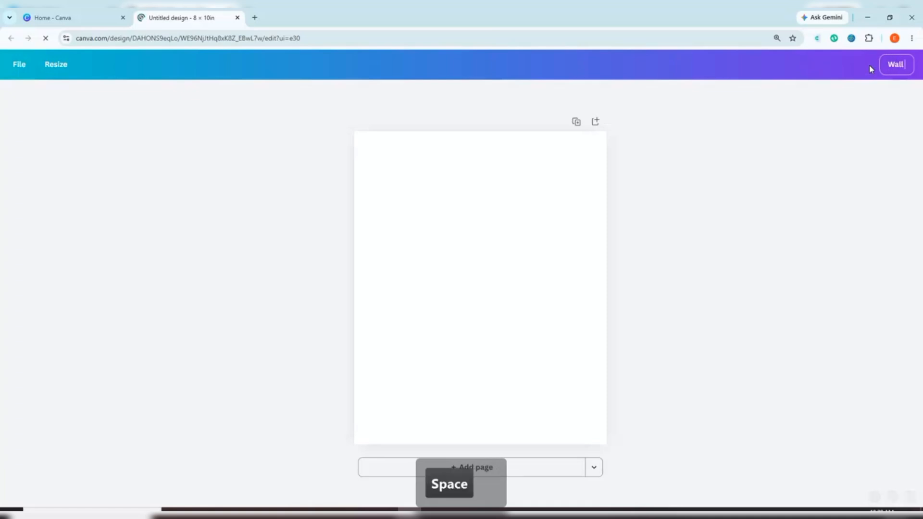
text( Art De)
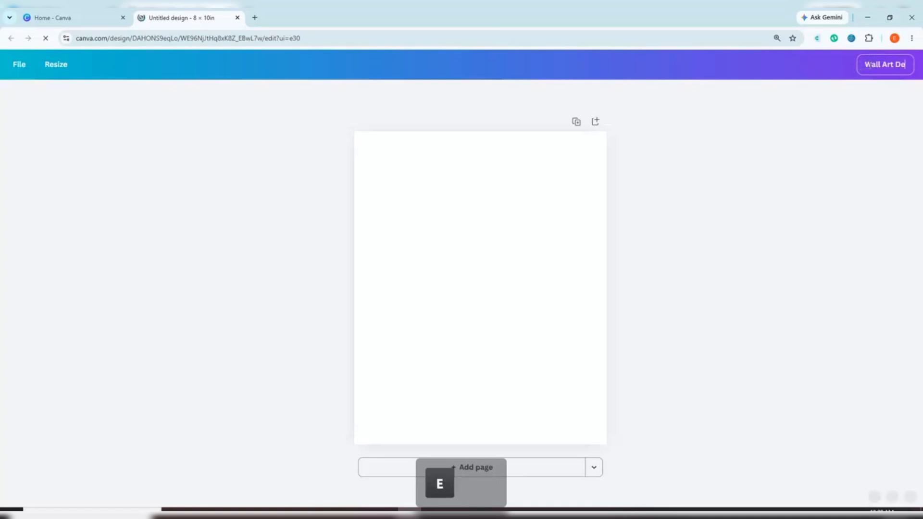
text(sign)
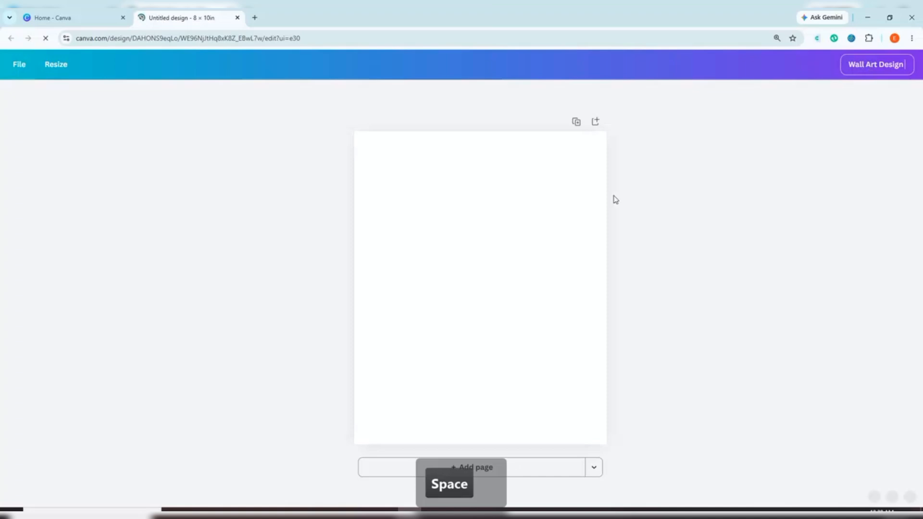
click(415, 226)
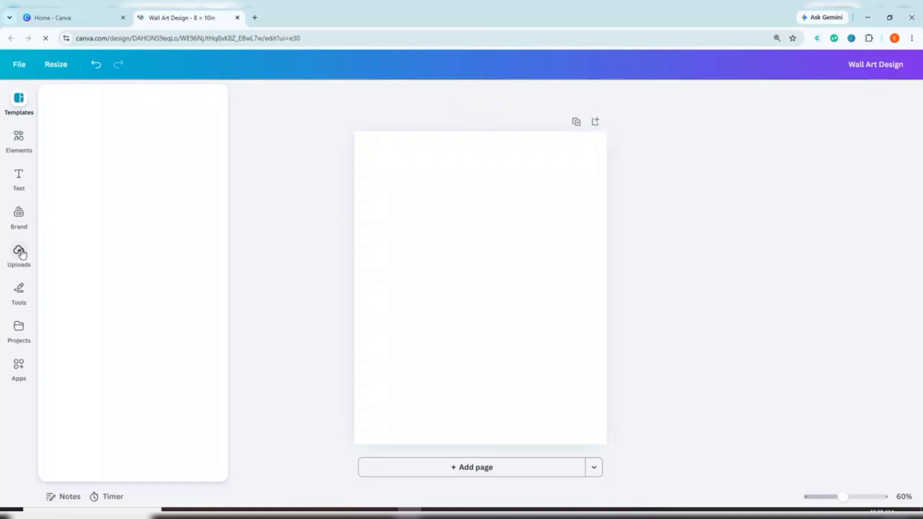
Add a text box to the page, enlarge its text to about size 31.6 and widen the box.
click(20, 252)
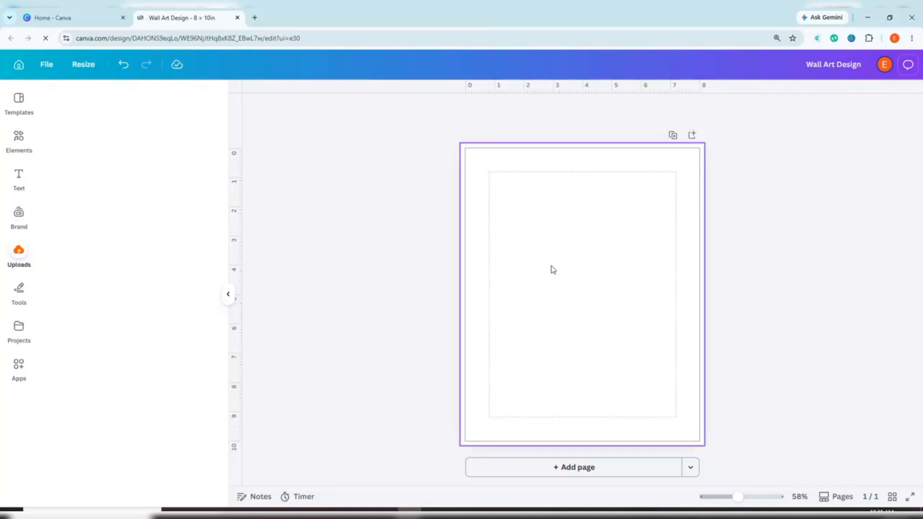
key(t)
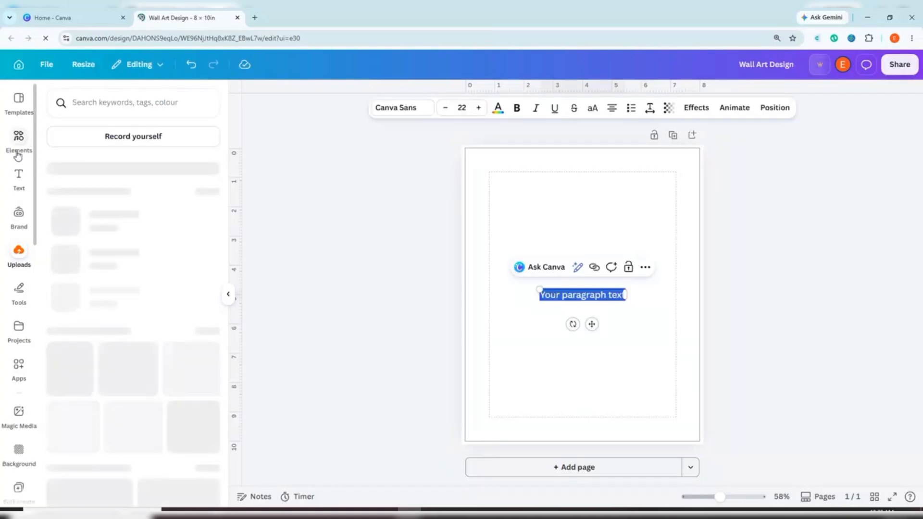
click(24, 138)
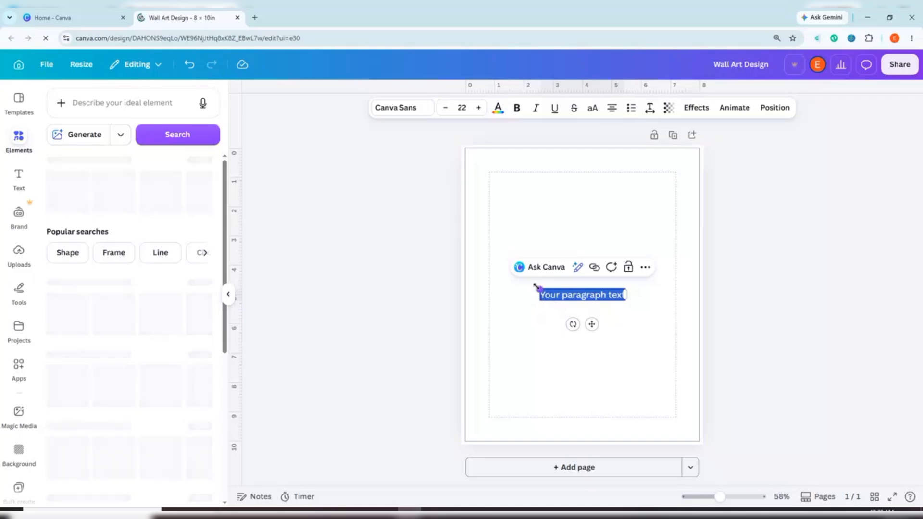
drag(540, 291, 502, 283)
drag(626, 294, 670, 291)
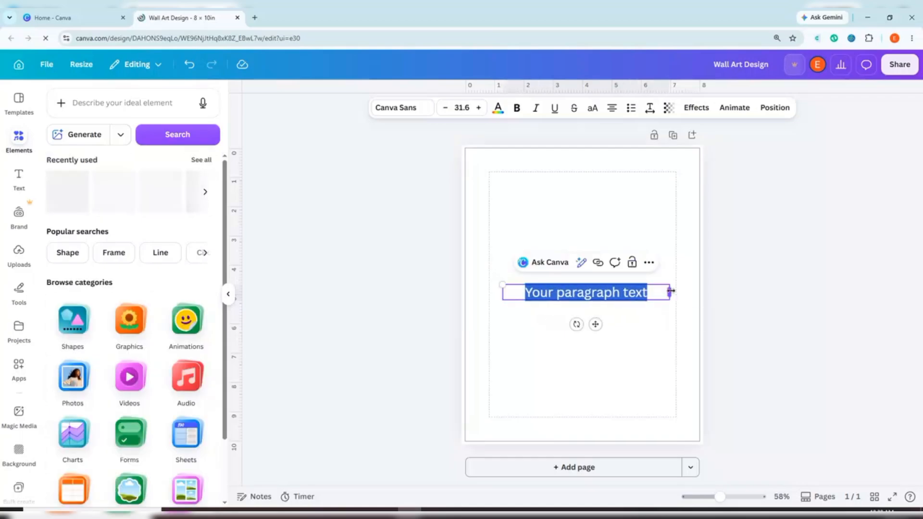
Replace the placeholder text with "Our" and enlarge it to about size 64.6 in the upper half of the page.
click(662, 291)
key(BackSpace)
key(BackSpace)
key(BackSpace)
key(BackSpace)
key(BackSpace)
key(BackSpace)
key(BackSpace)
key(BackSpace)
key(BackSpace)
key(BackSpace)
key(BackSpace)
key(BackSpace)
key(BackSpace)
key(BackSpace)
key(BackSpace)
key(BackSpace)
key(BackSpace)
key(BackSpace)
key(BackSpace)
key(Caps_Lock)
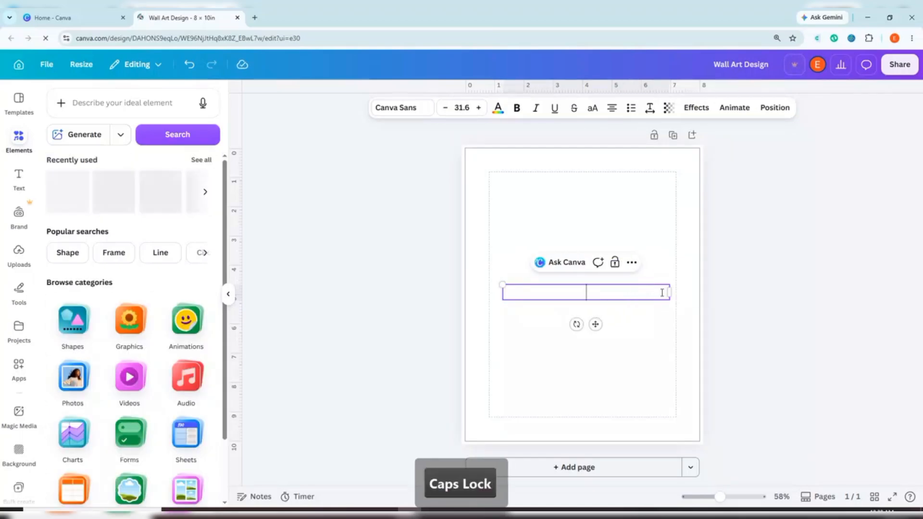
text(Our)
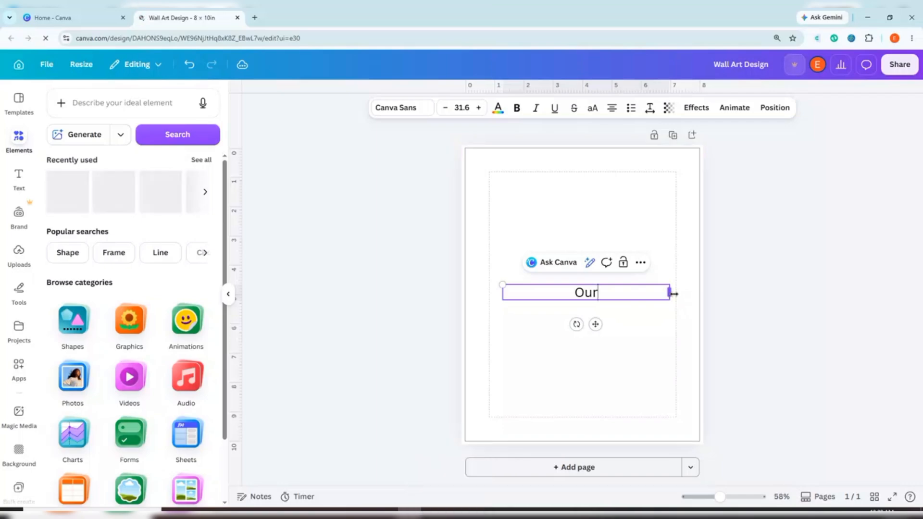
drag(669, 291, 470, 268)
drag(511, 324, 623, 279)
Set the font of "Our" to Amoresa Aged and centre the text horizontally on the page.
click(417, 107)
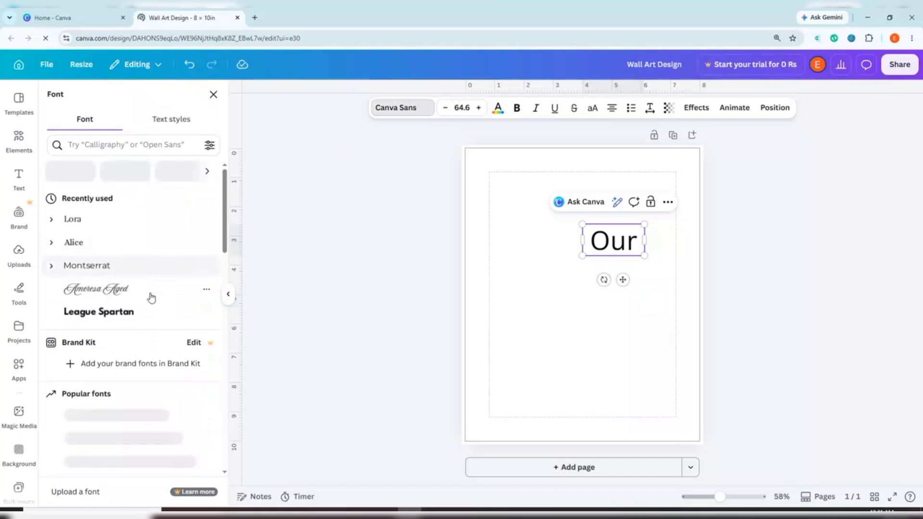
click(149, 298)
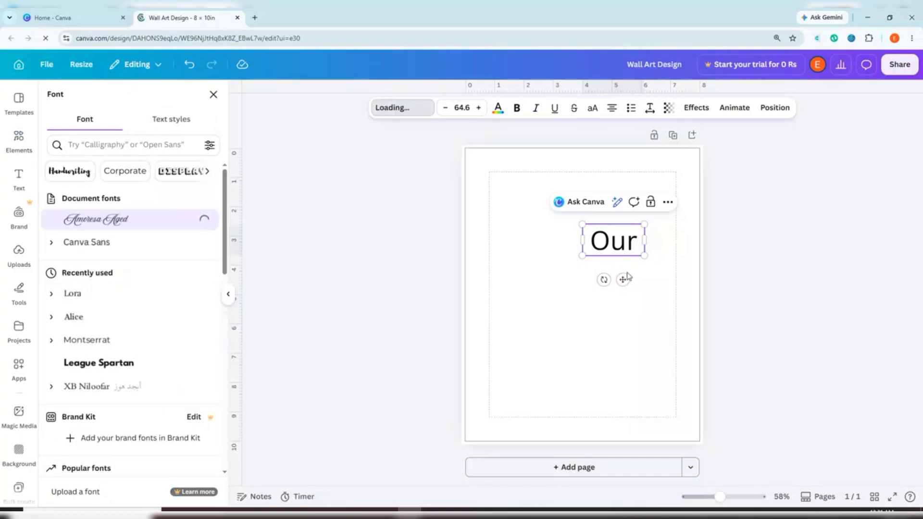
drag(624, 279, 592, 276)
click(591, 283)
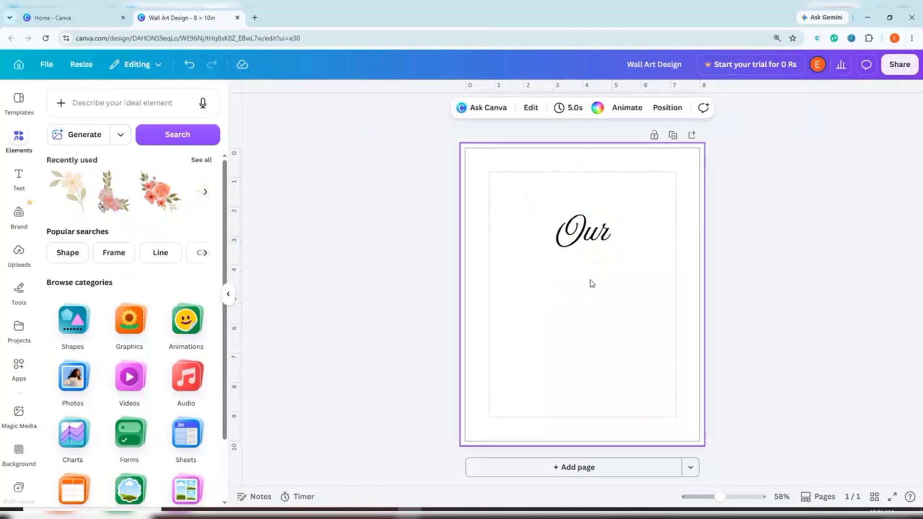
Duplicate "Our" just below itself and change the copy to "Peaceful", widened to fit on one line.
click(588, 242)
click(624, 206)
drag(596, 245, 592, 275)
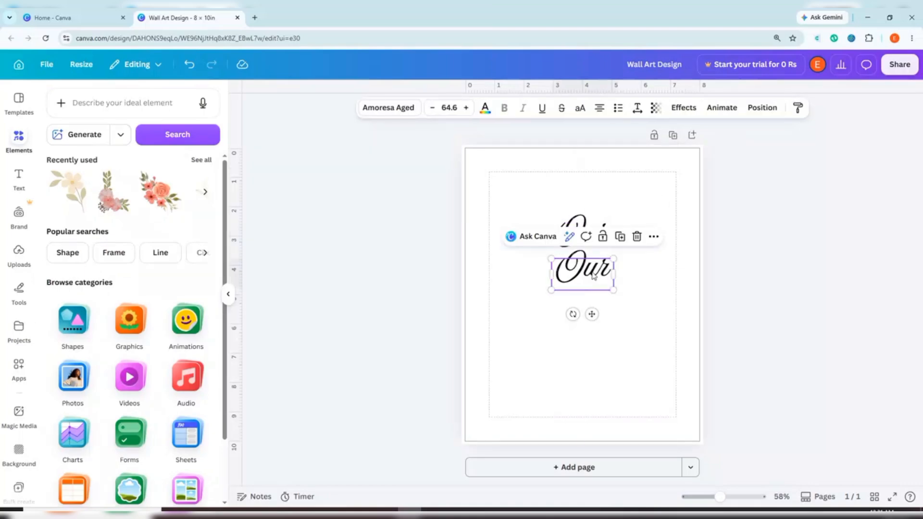
double_click(593, 273)
key(BackSpace)
key(Caps_Lock)
text(Peace)
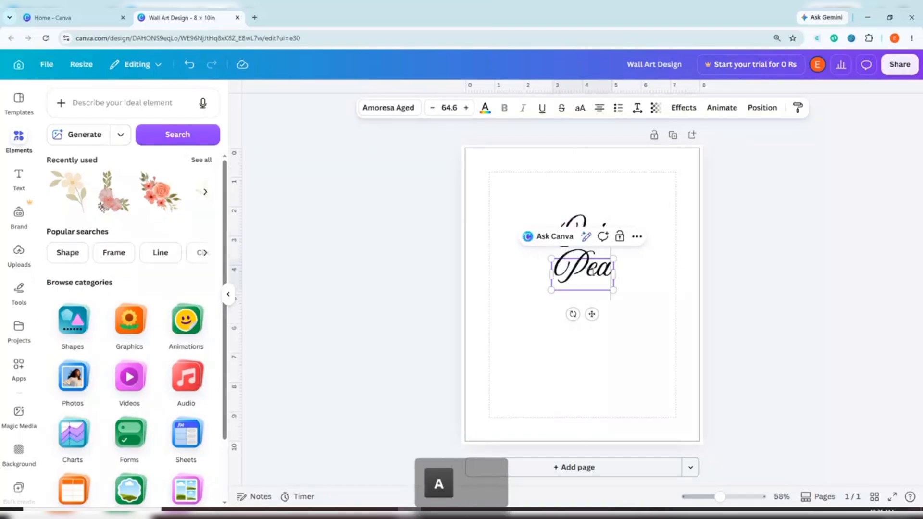
text(ful)
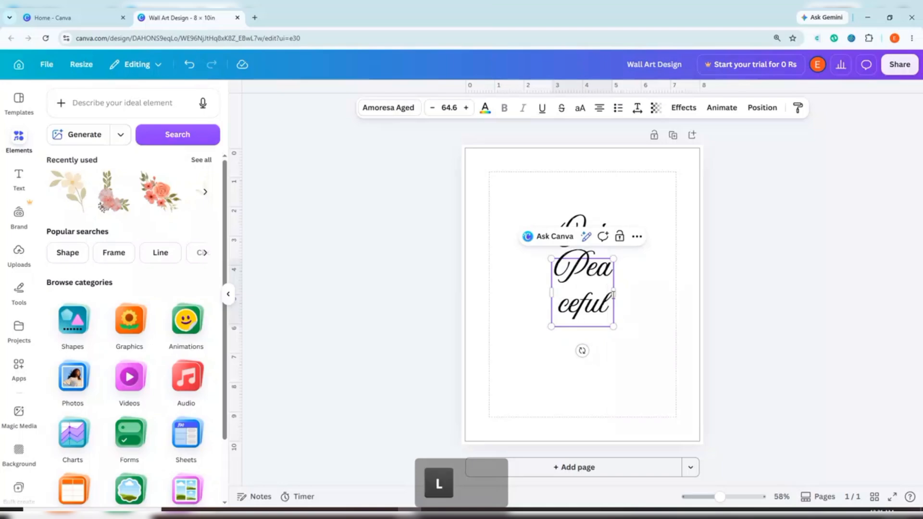
drag(613, 295, 659, 274)
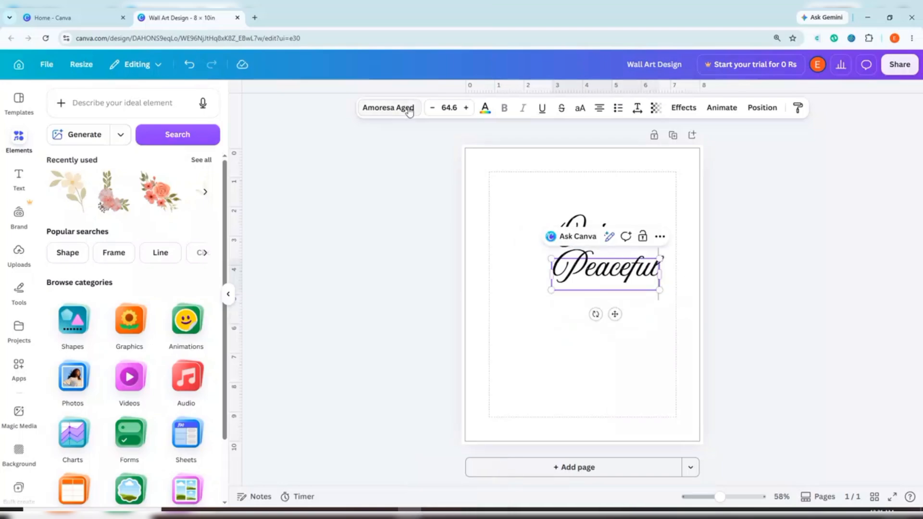
Set the font of "Peaceful" to Lora and move it close beneath "Our".
click(409, 111)
click(125, 277)
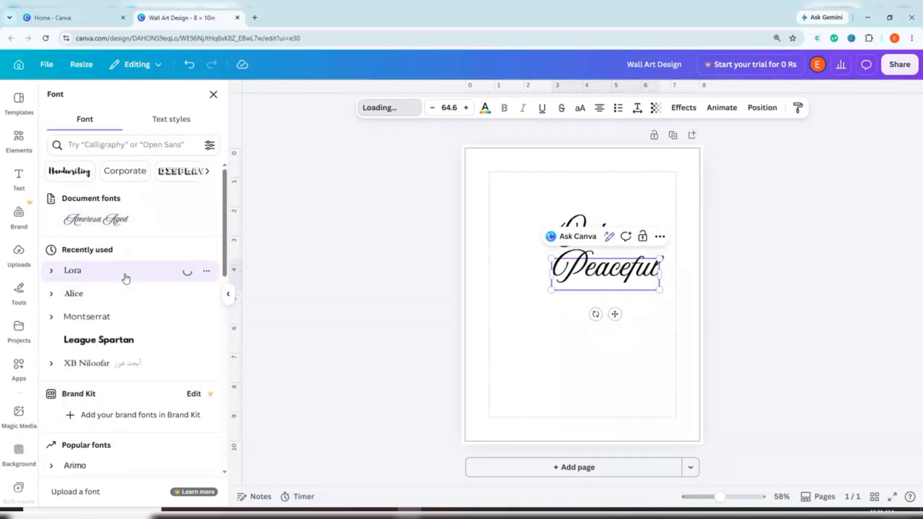
drag(615, 314, 599, 304)
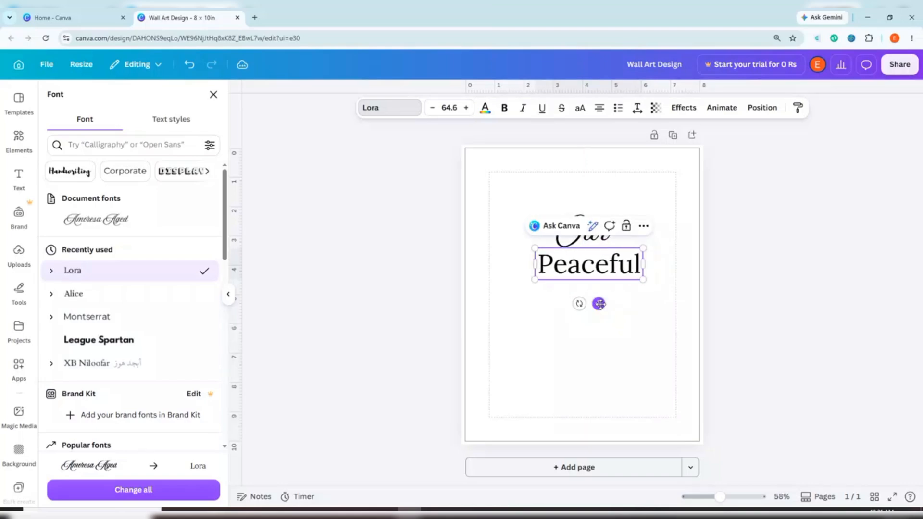
Duplicate "Our", place the copy beneath "Peaceful" and change its text to "Home".
click(598, 247)
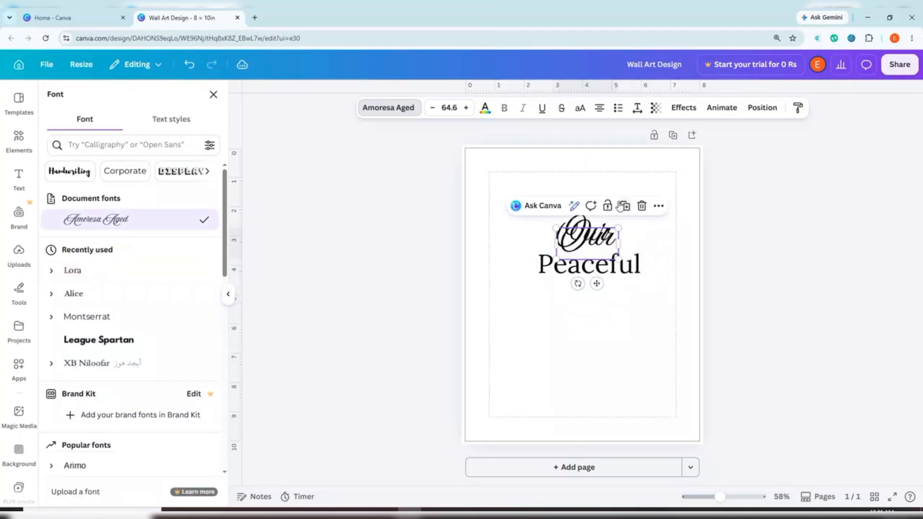
drag(591, 253, 587, 305)
double_click(588, 302)
key(BackSpace)
key(Caps_Lock)
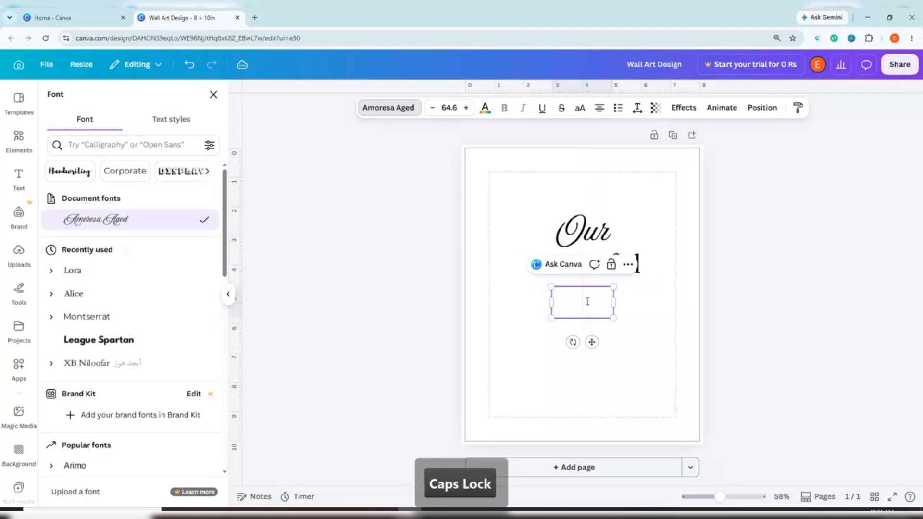
text(H)
key(Caps_Lock)
text(m)
key(BackSpace)
text(o)
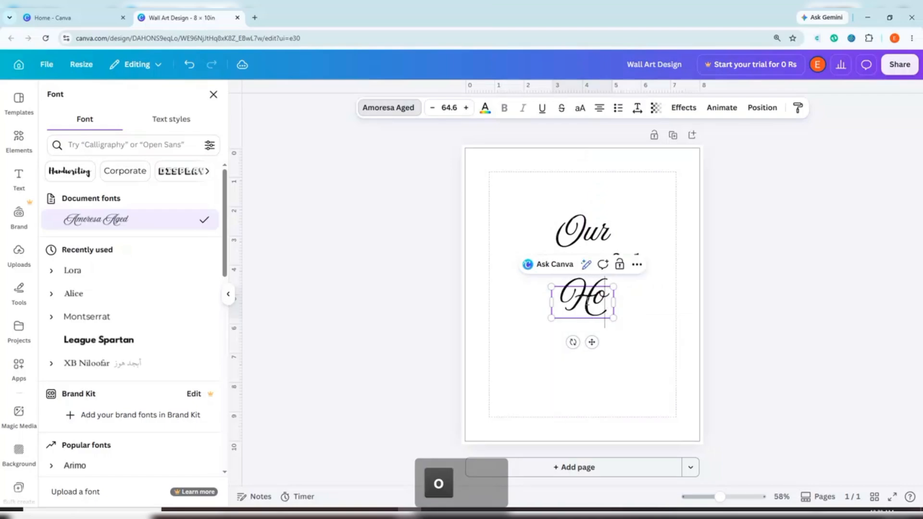
text(me)
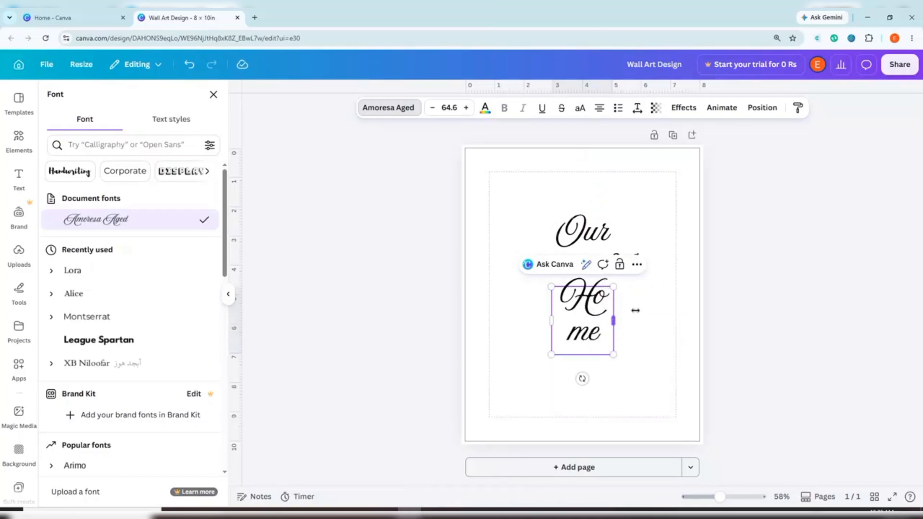
Widen the "Home" text box to fit on one line and centre it close under "Peaceful".
drag(636, 310, 644, 312)
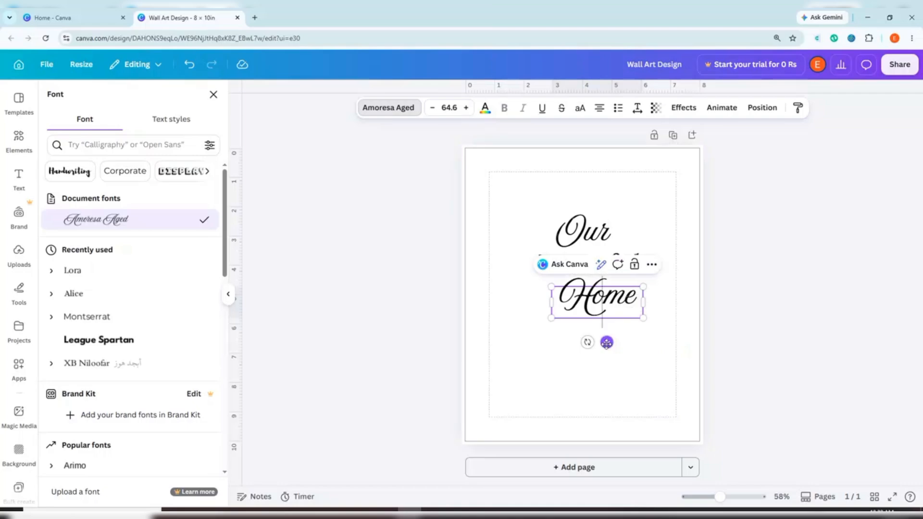
mouse_move(606, 342)
mouse_down()
mouse_move(590, 342)
mouse_move(598, 340)
mouse_up()
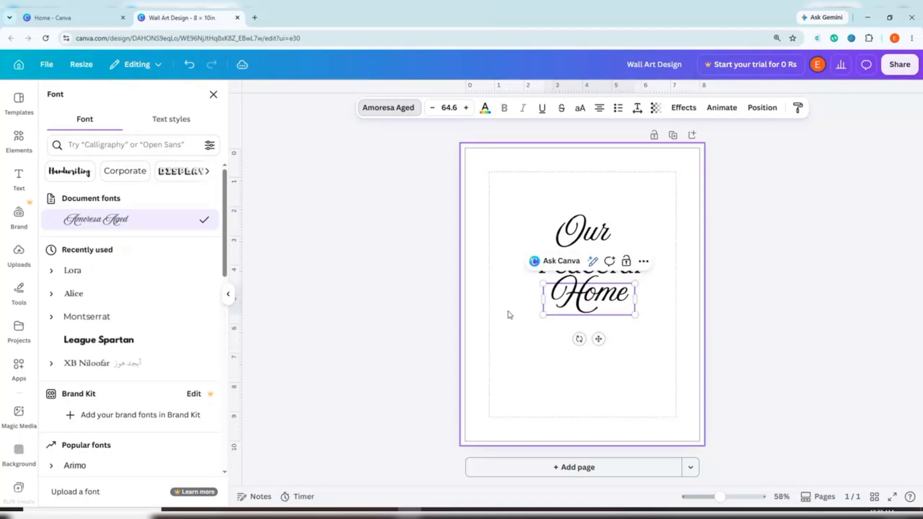
click(510, 315)
Shift the three text lines together toward the page's right side, and nudge "Our" to centre it above "Peaceful".
drag(604, 192, 593, 293)
click(525, 284)
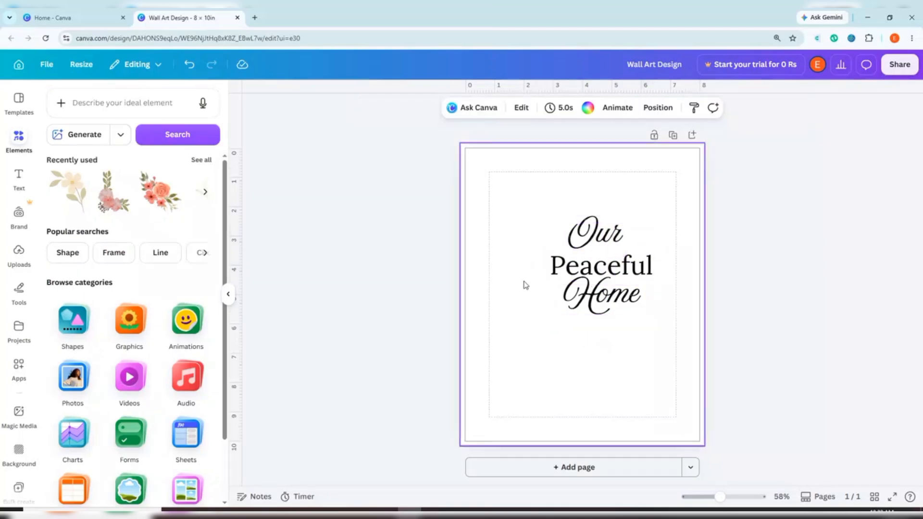
drag(602, 236, 608, 236)
click(488, 286)
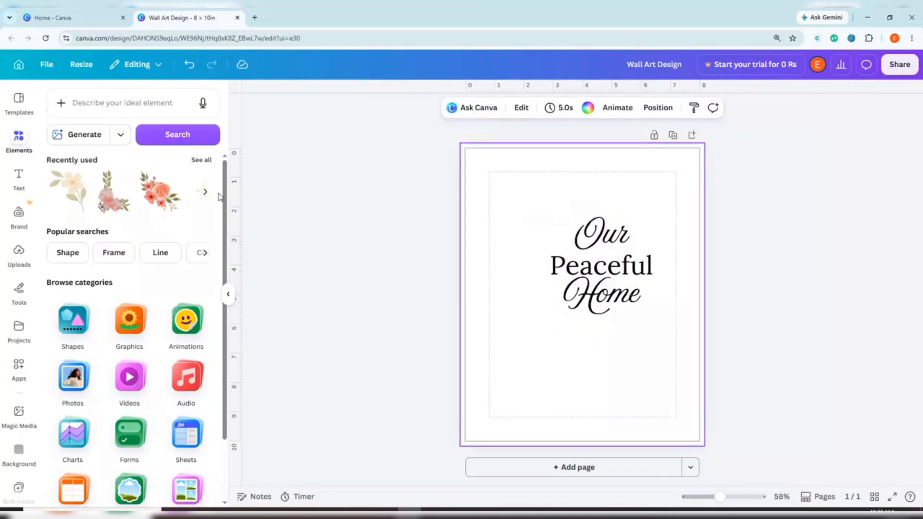
Insert the uploaded sunflower image and move it to the page's left side.
click(12, 270)
click(73, 365)
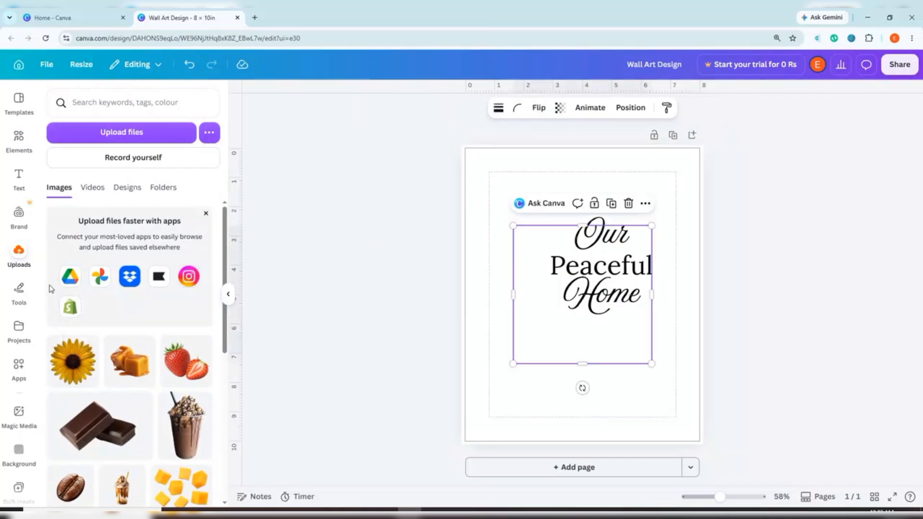
click(18, 137)
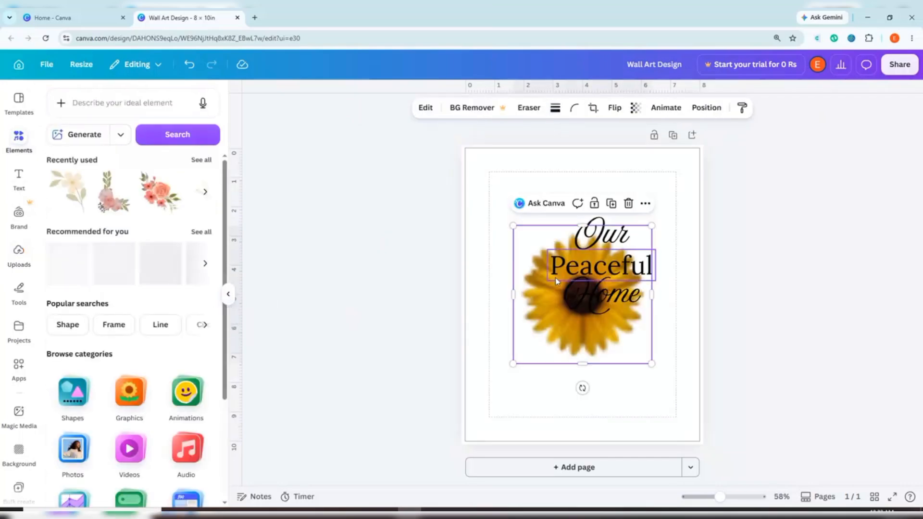
drag(545, 345, 478, 345)
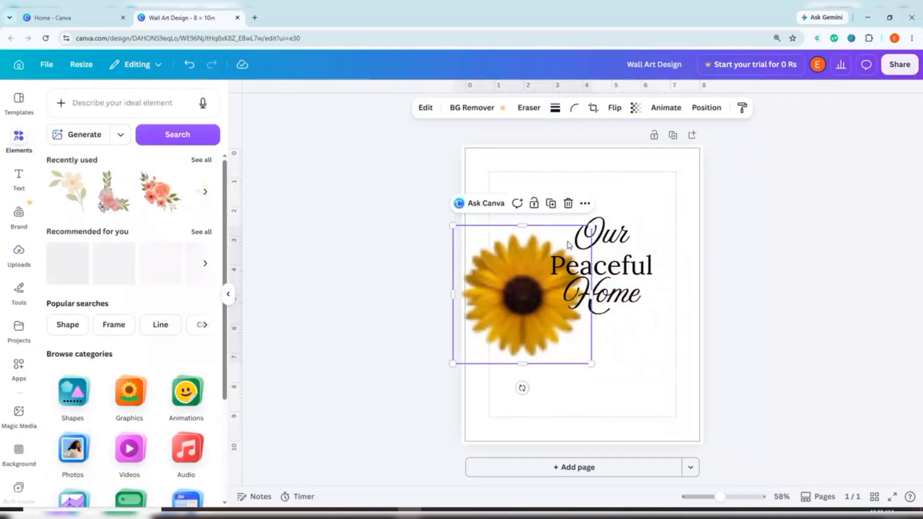
Enlarge the sunflower and position it vertically centred with its left half running off the page's left edge.
drag(528, 298, 527, 288)
drag(583, 215, 692, 115)
drag(528, 213, 424, 270)
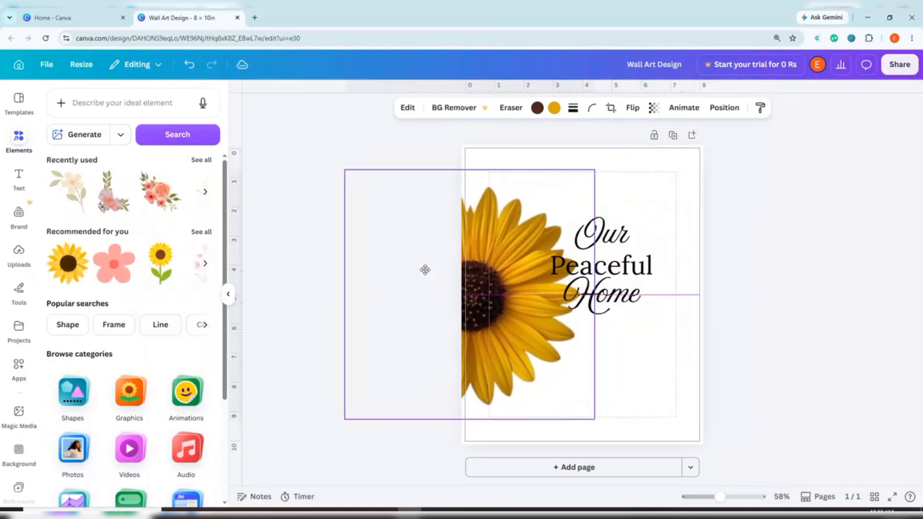
Shift "Our", "Peaceful" and "Home" further toward the page's right edge, keeping the lines centred on one another.
click(632, 350)
drag(604, 235, 633, 226)
drag(611, 266, 642, 270)
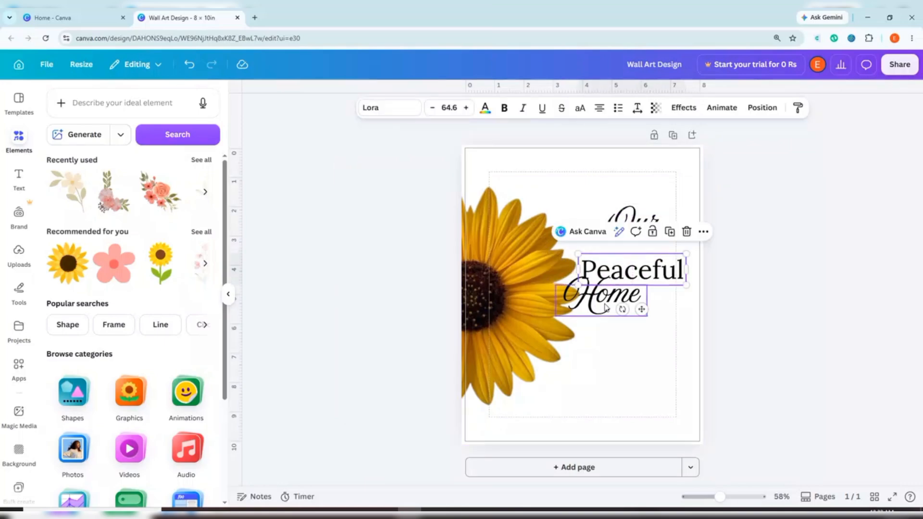
drag(604, 305, 634, 312)
click(637, 232)
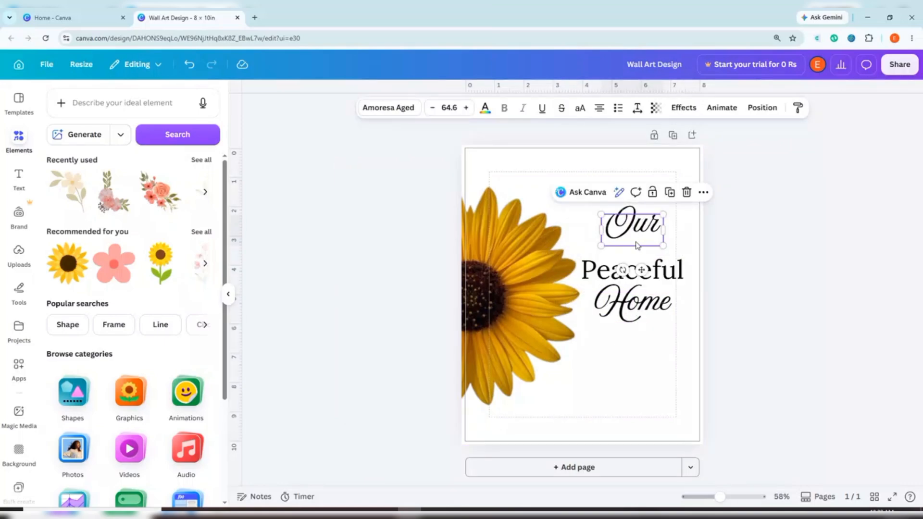
Duplicate the large sunflower, shrink the copy, and place small sunflowers running off the page's upper-right and lower-right corners.
click(496, 255)
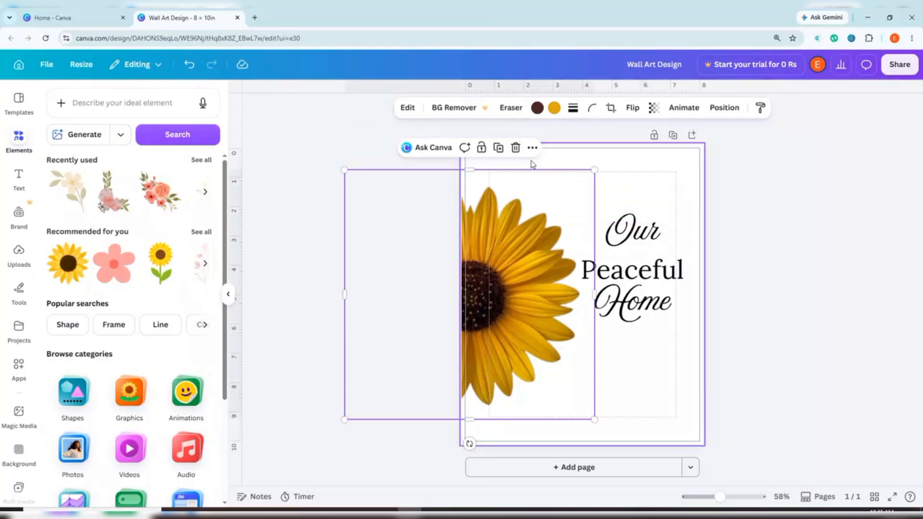
click(498, 148)
drag(601, 176, 460, 293)
drag(423, 351, 579, 232)
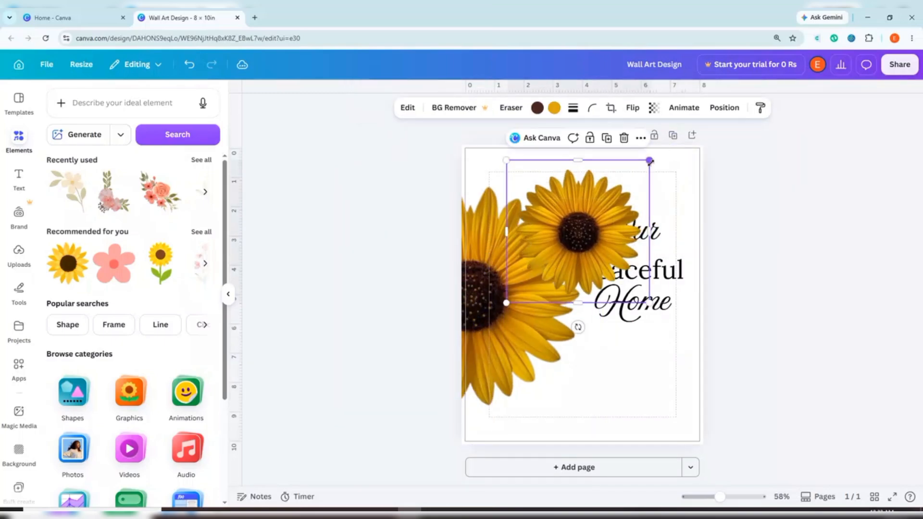
drag(650, 162, 589, 223)
drag(551, 269, 686, 436)
click(706, 225)
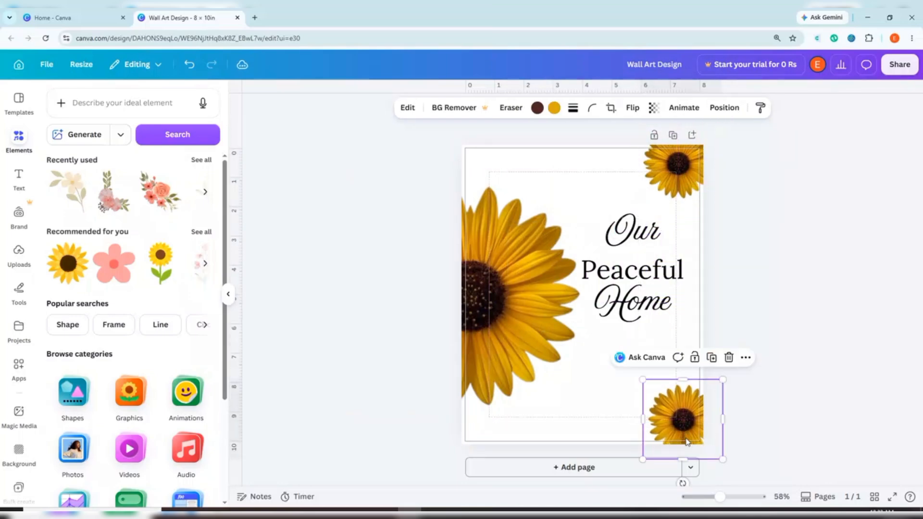
Lower the three text lines slightly and space "Our", "Peaceful" and "Home" evenly and closely, centred on one another.
click(438, 403)
click(640, 311)
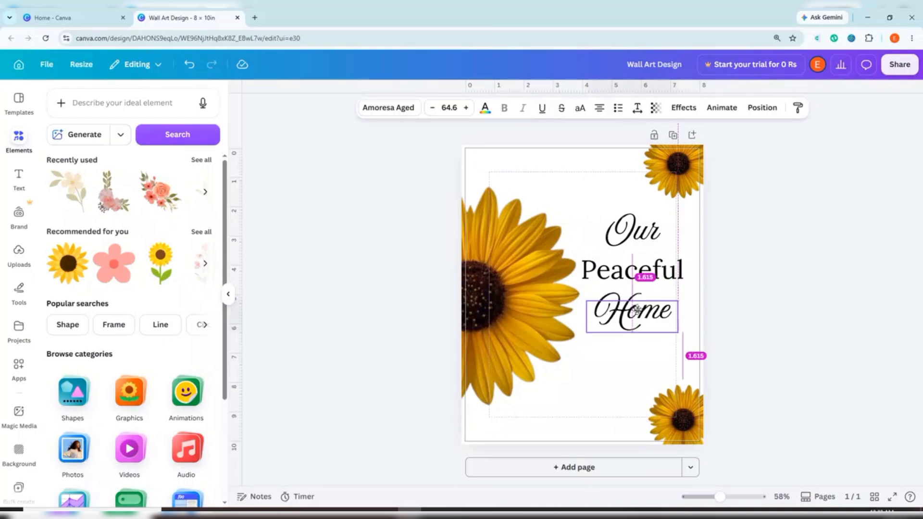
click(636, 271)
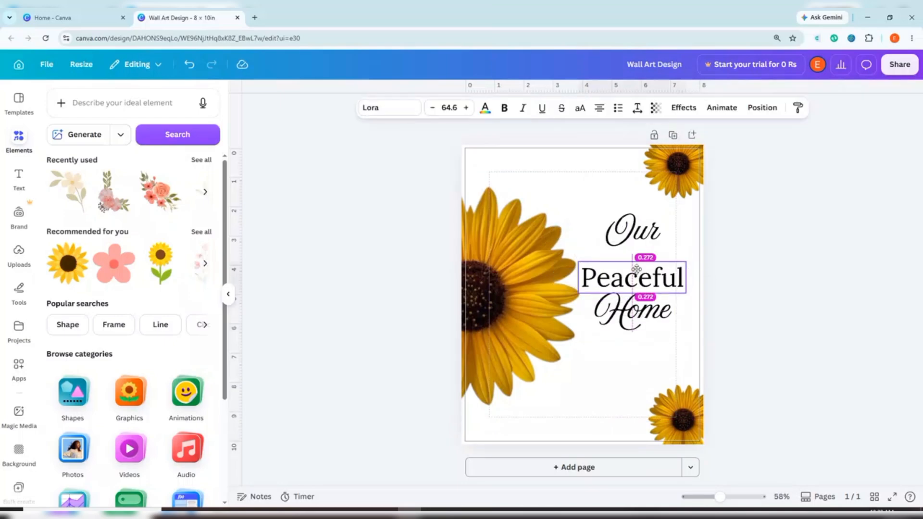
click(643, 230)
drag(640, 235, 641, 249)
click(438, 355)
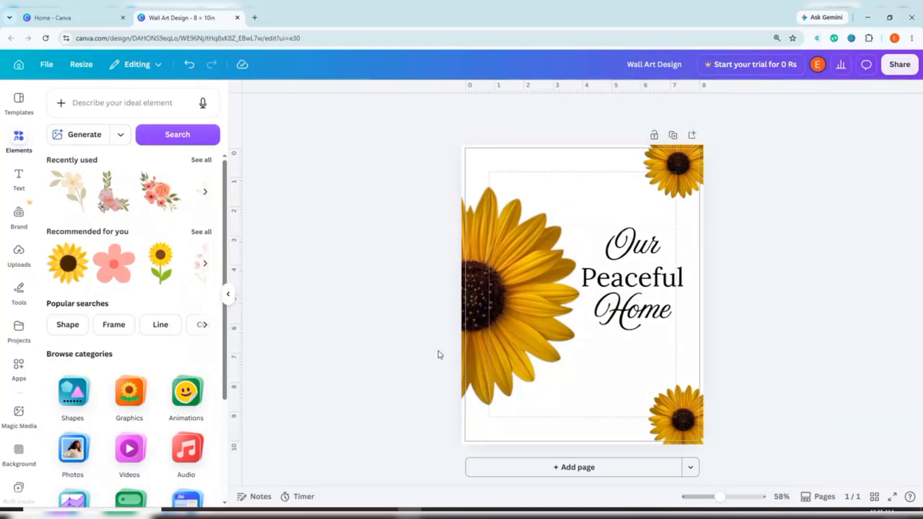
Nudge the large sunflower slightly upward on the page.
click(901, 66)
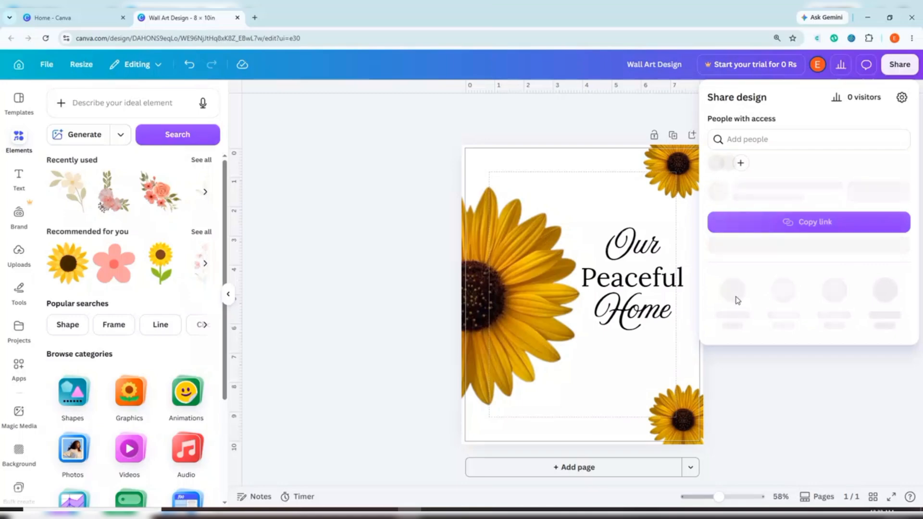
click(498, 310)
click(500, 312)
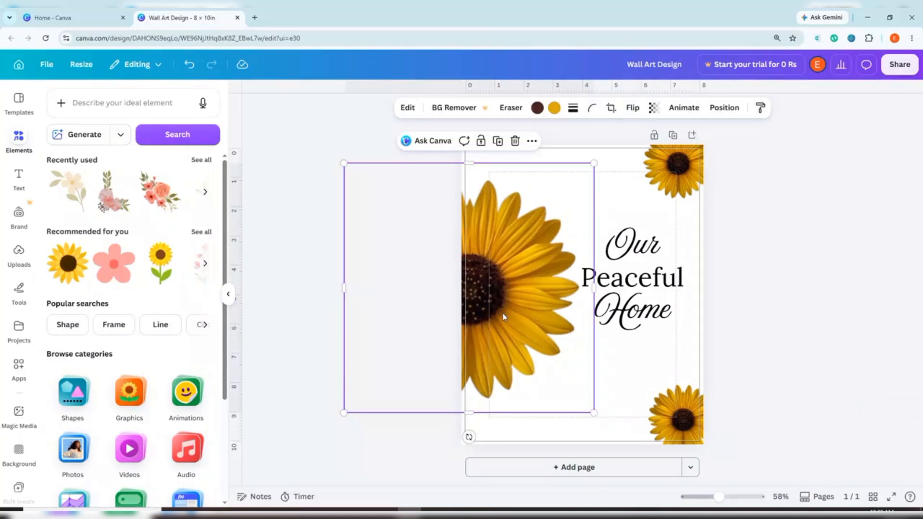
Download the design as a PNG at size 1.
click(899, 65)
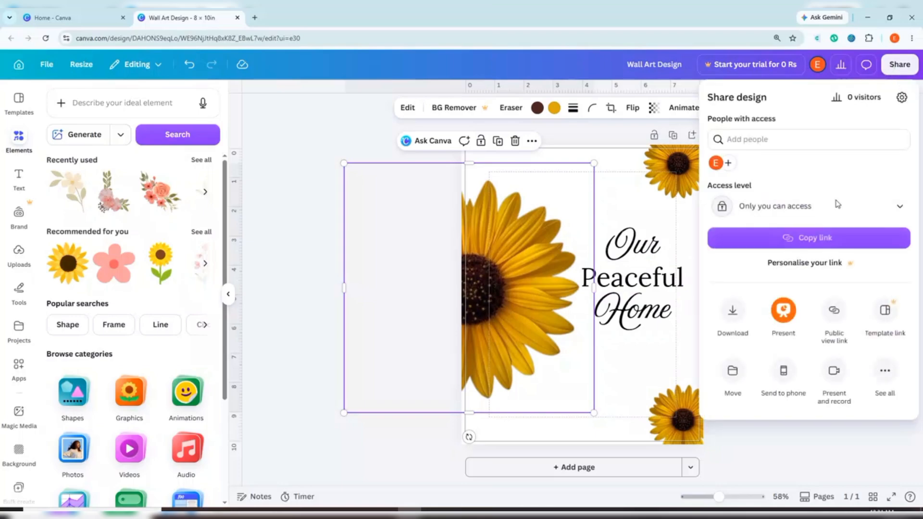
click(730, 324)
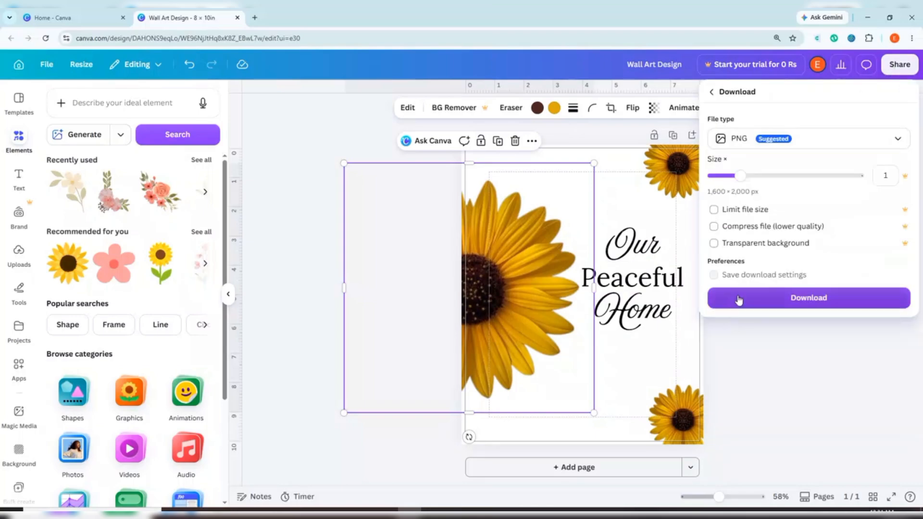
click(740, 302)
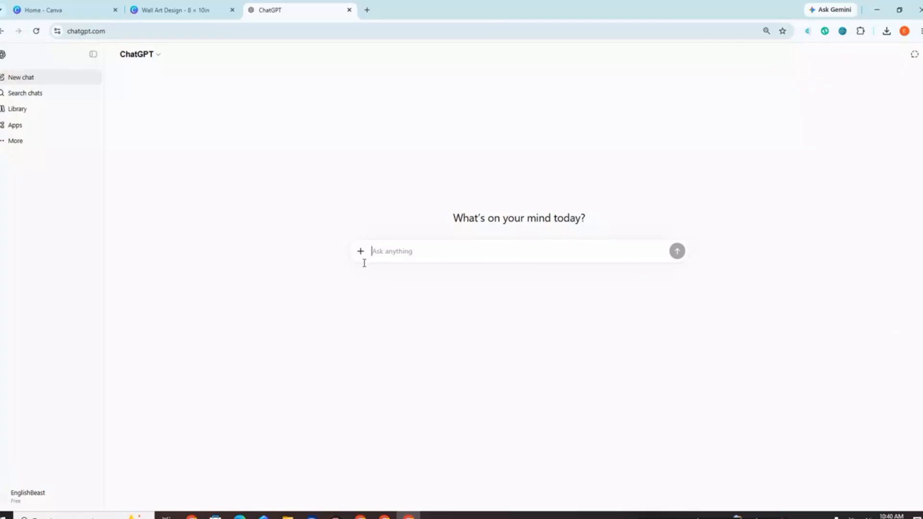
In ChatGPT, attach today's "Wall Art Design" PNG from the Downloads folder to a new chat.
click(360, 253)
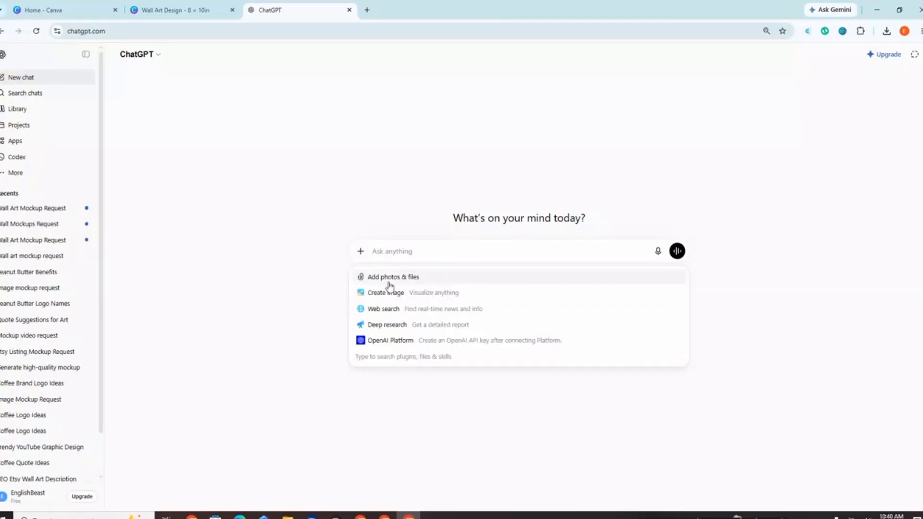
click(390, 278)
double_click(150, 91)
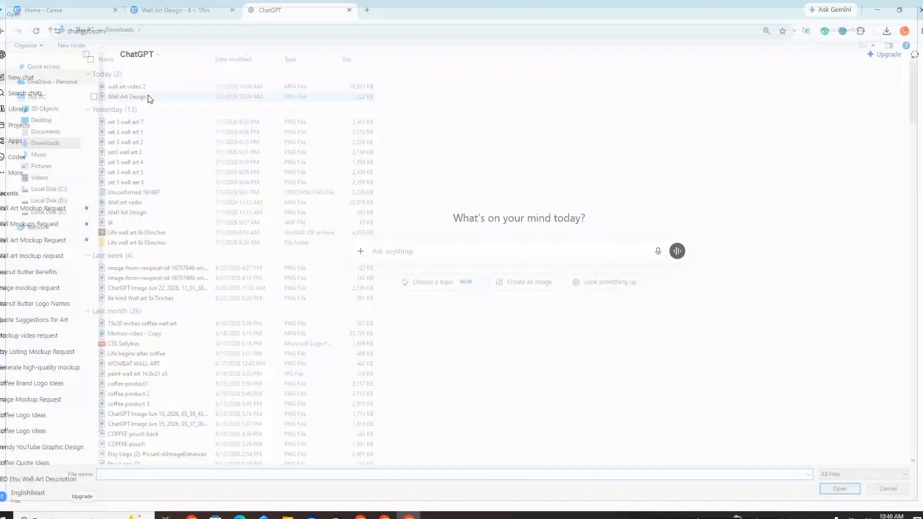
Send the prompt "generate this image in wall art mockup frame with beautiful home background".
text(gen)
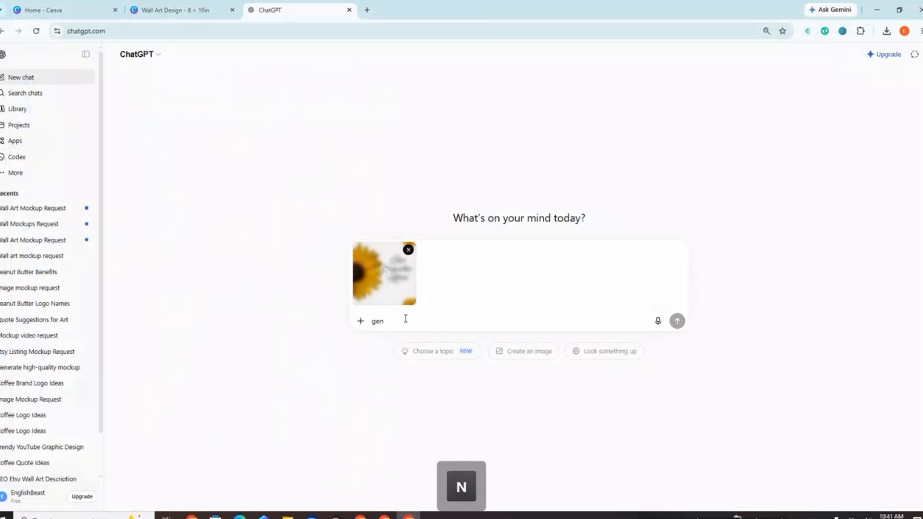
text(erate this )
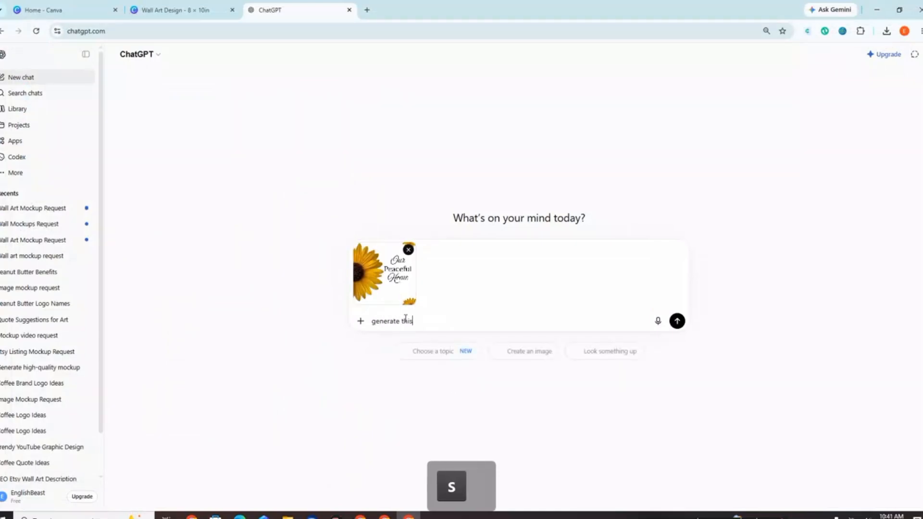
text(imag)
key(BackSpace)
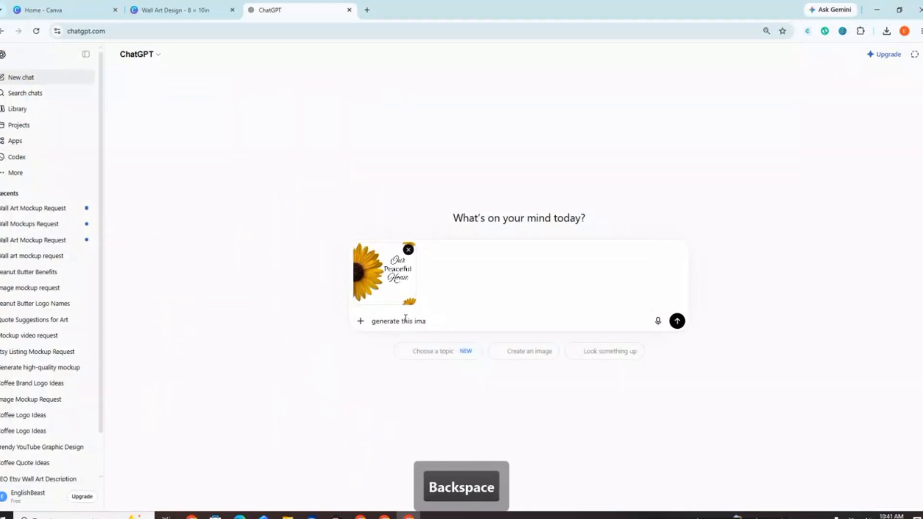
text(ge in )
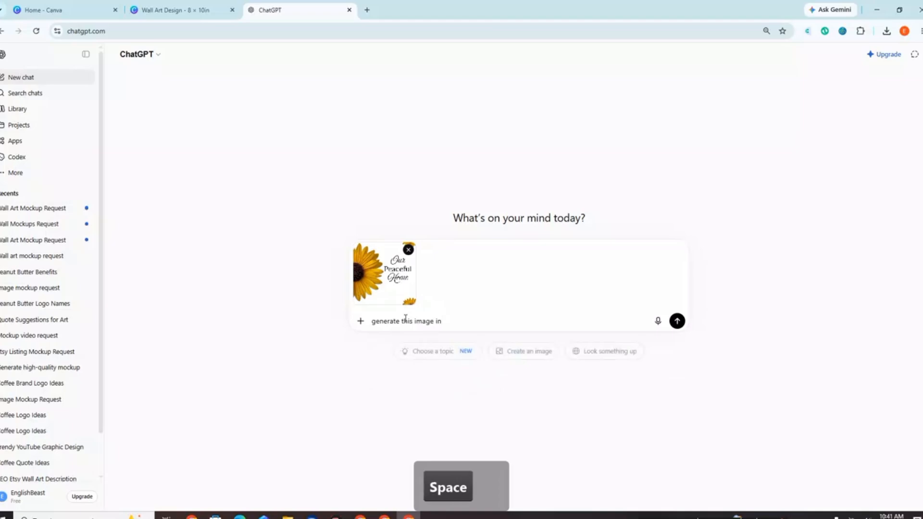
text(wall art mock)
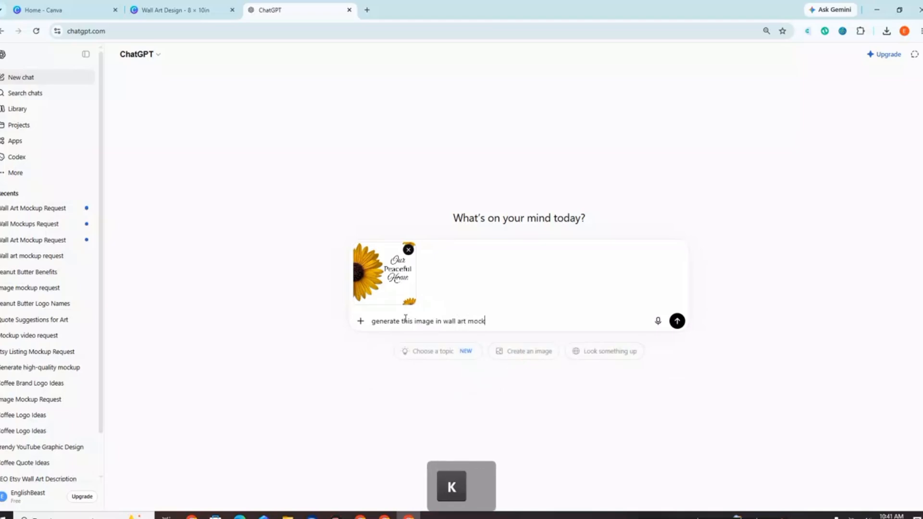
text(up frame )
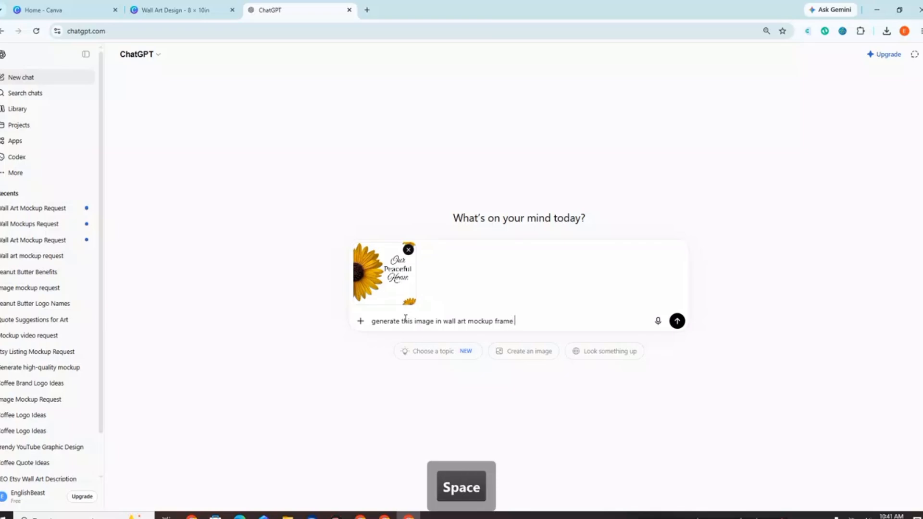
text(wi)
key(BackSpace)
key(BackSpace)
key(BackSpace)
key(BackSpace)
key(BackSpace)
text(u)
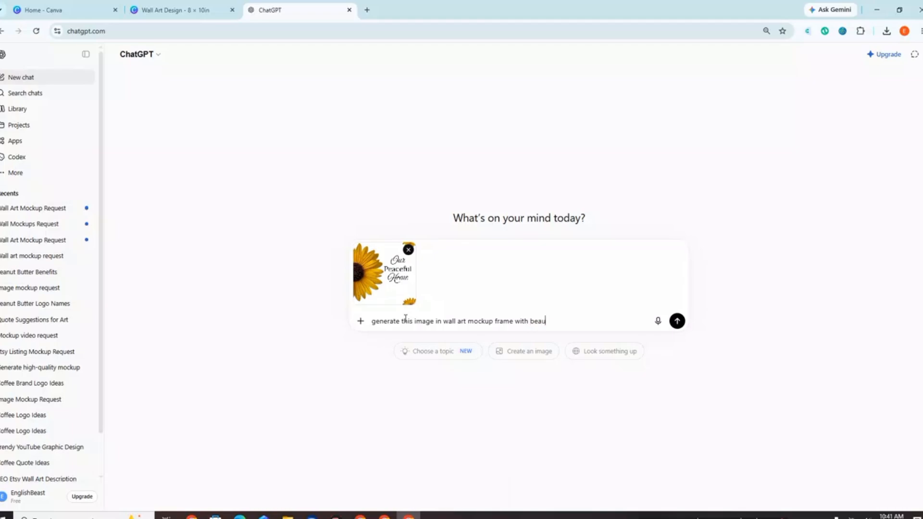
text(tiful home bac)
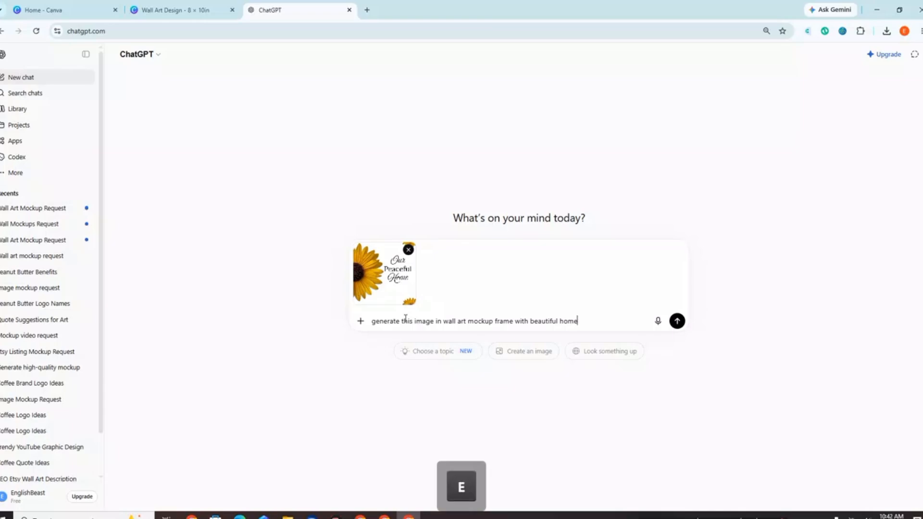
text(ground)
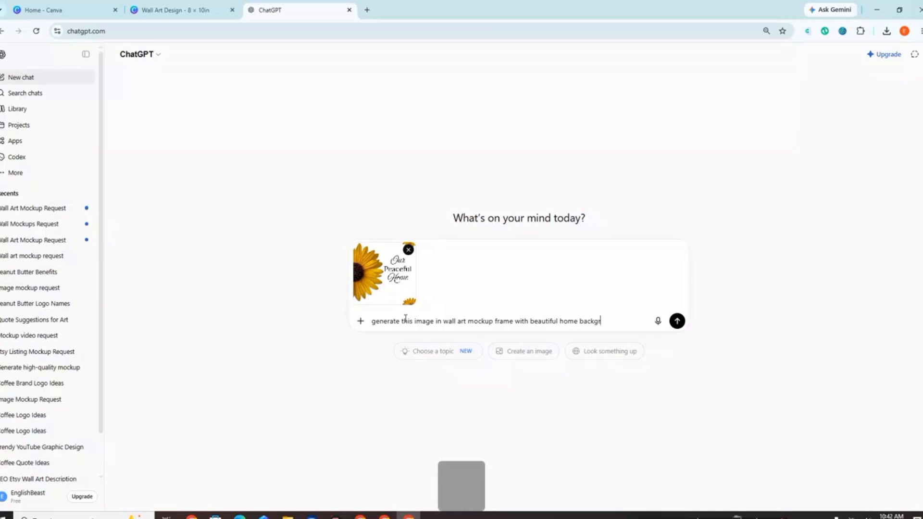
click(677, 321)
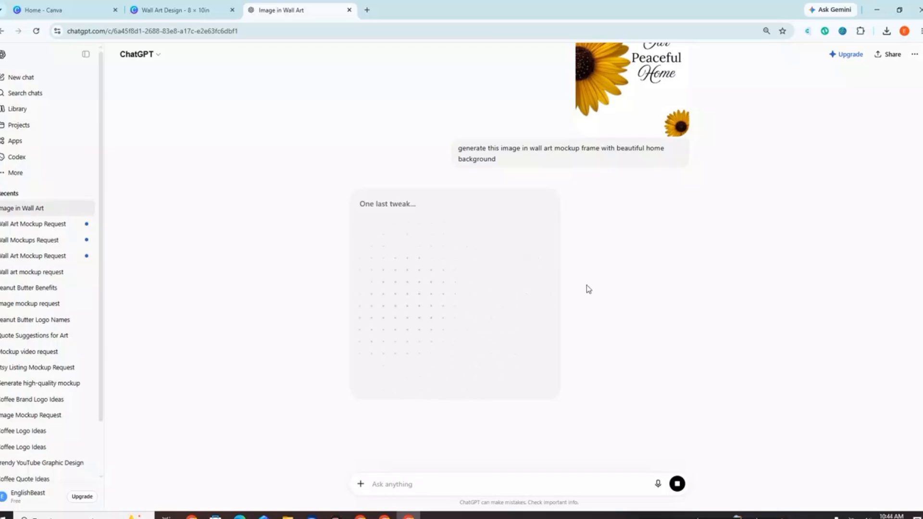
Reload the conversation and download the generated framed mockup image.
click(36, 31)
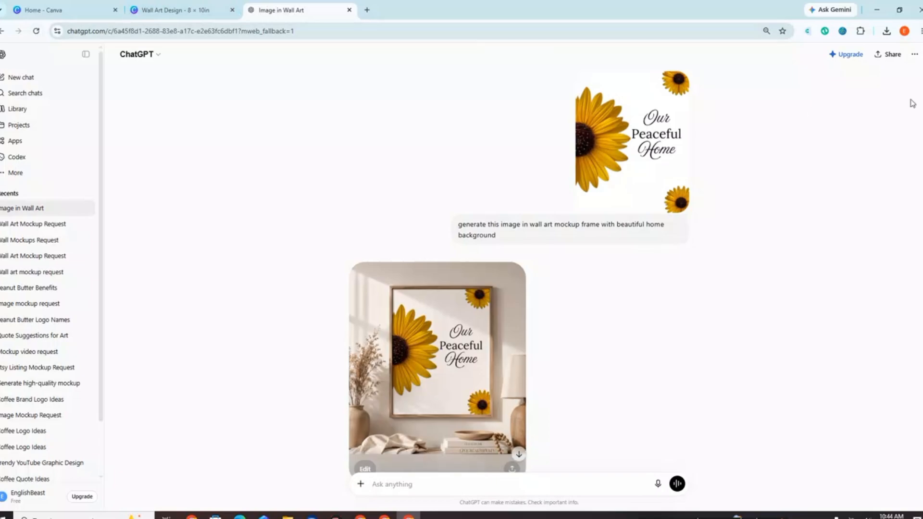
click(508, 405)
click(561, 377)
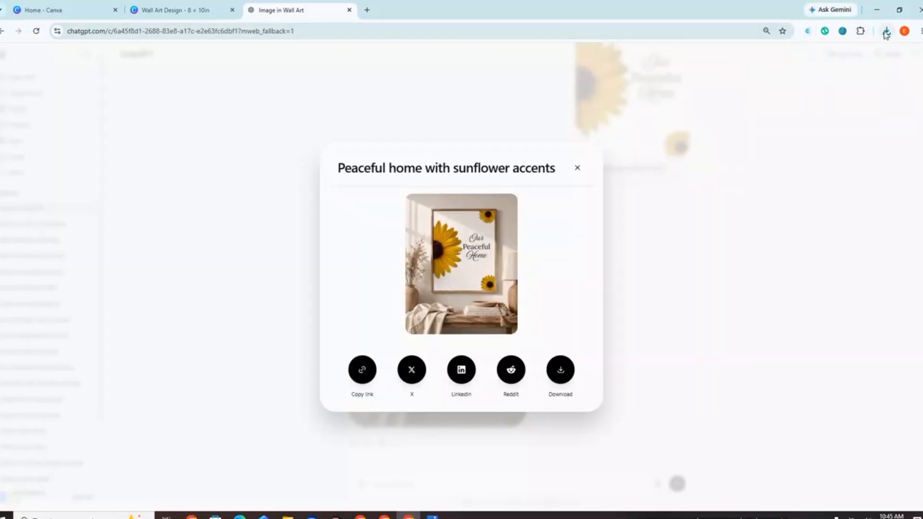
Open the newly downloaded ChatGPT mockup image from the Downloads folder in File Explorer and inspect it in a maximized viewer.
click(887, 32)
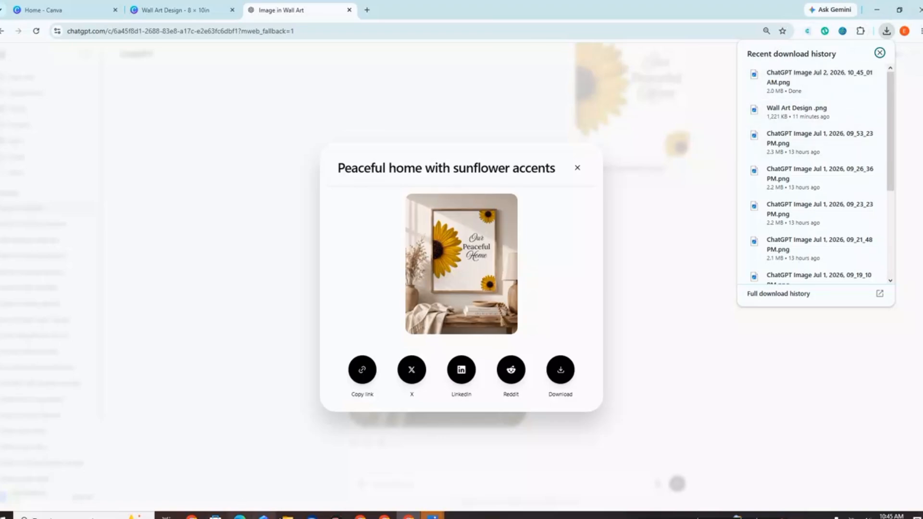
click(288, 516)
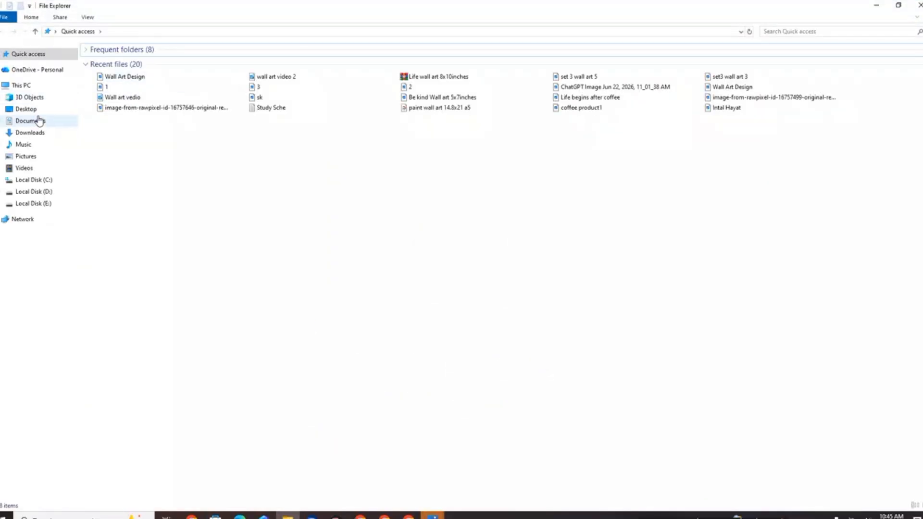
click(30, 132)
click(119, 80)
double_click(118, 80)
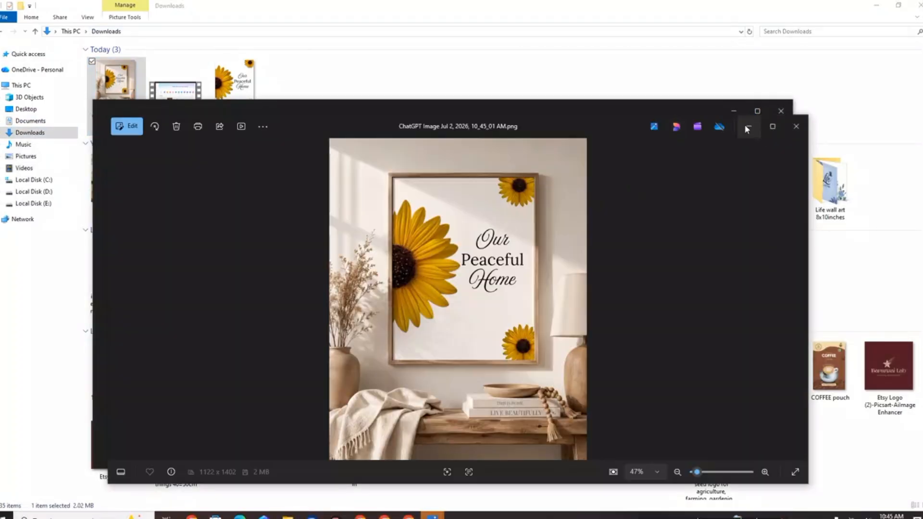
click(773, 127)
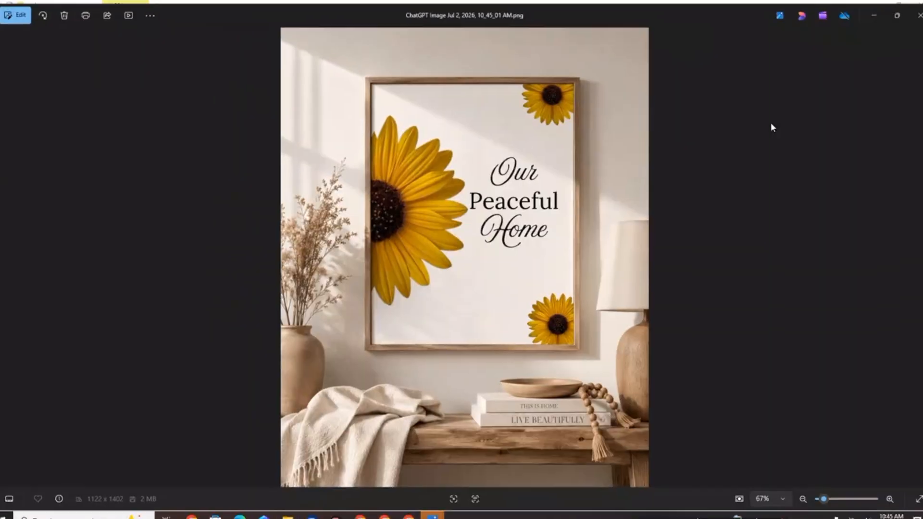
scroll(580, 236, up, 3)
scroll(581, 237, down, 3)
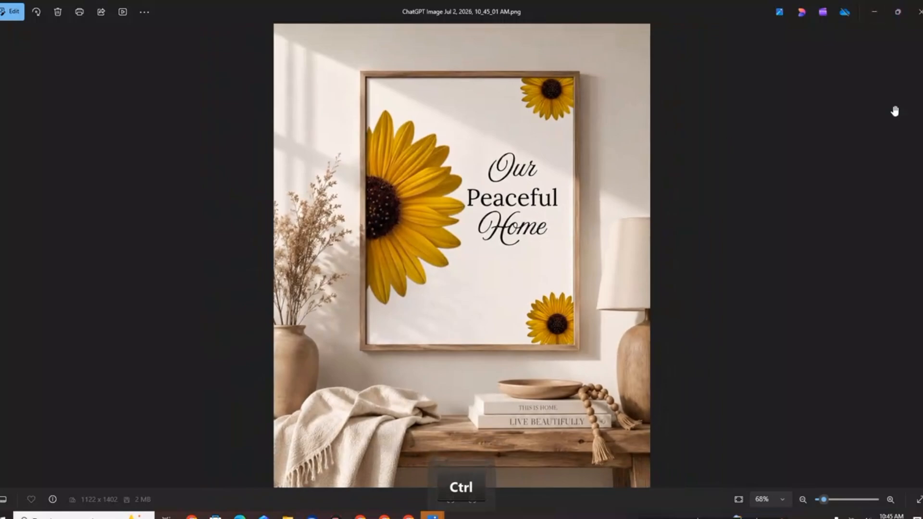